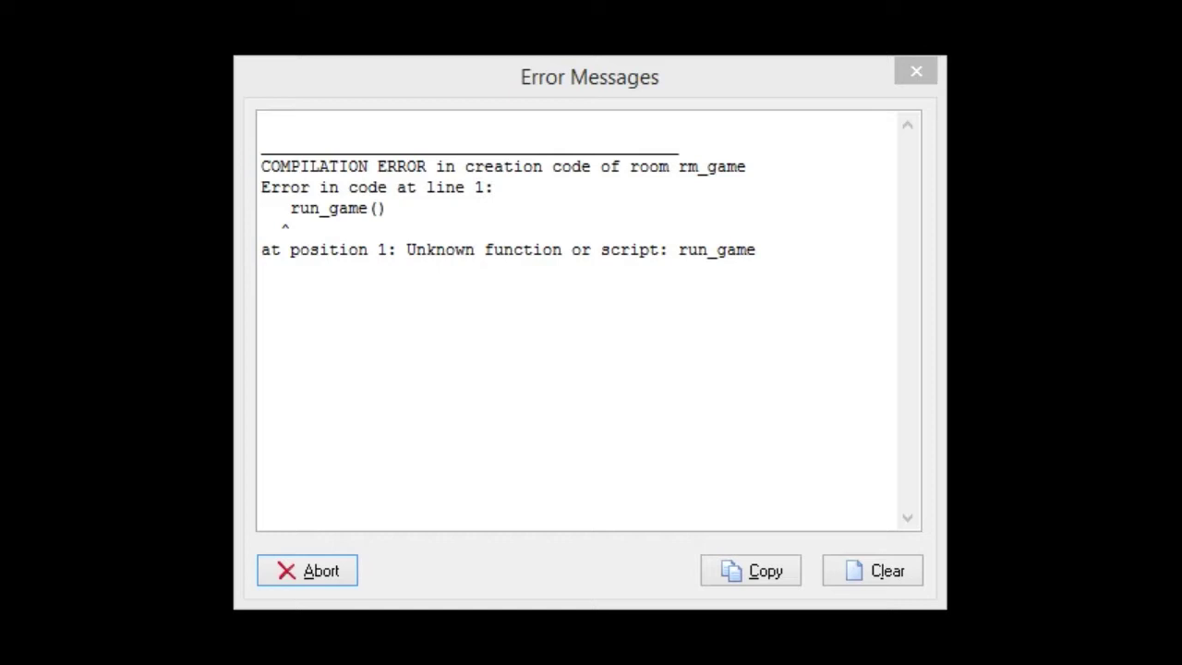
Highlight the run_game error text in the Error Messages window, then clear the selection
drag(757, 252, 261, 120)
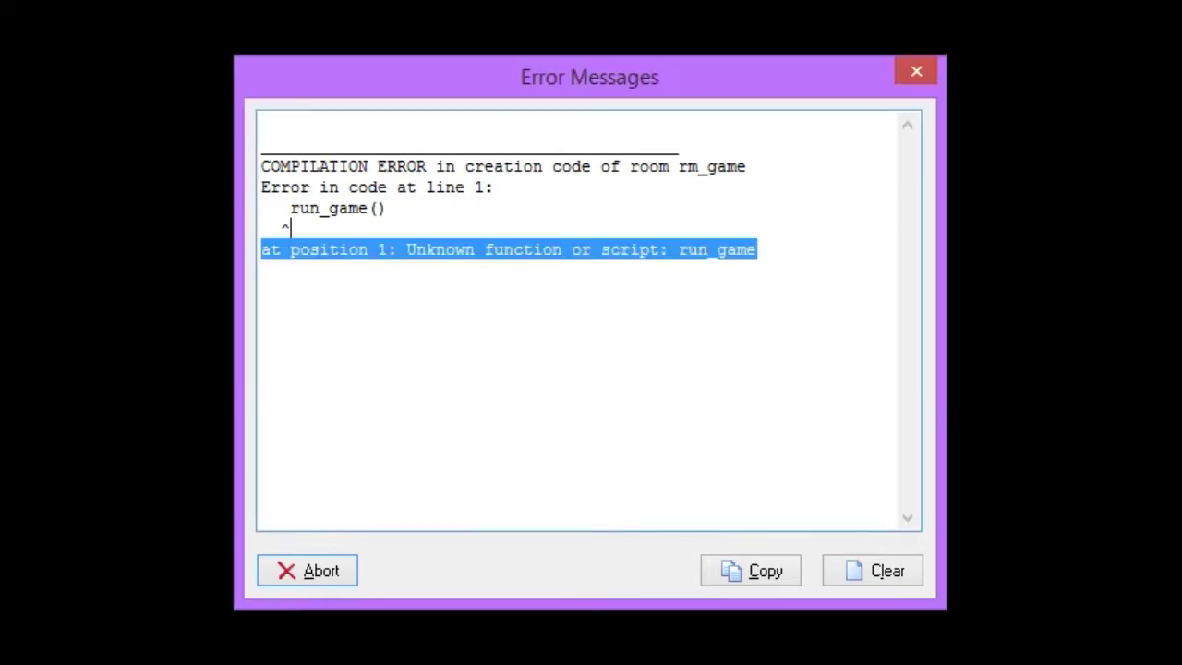
click(262, 269)
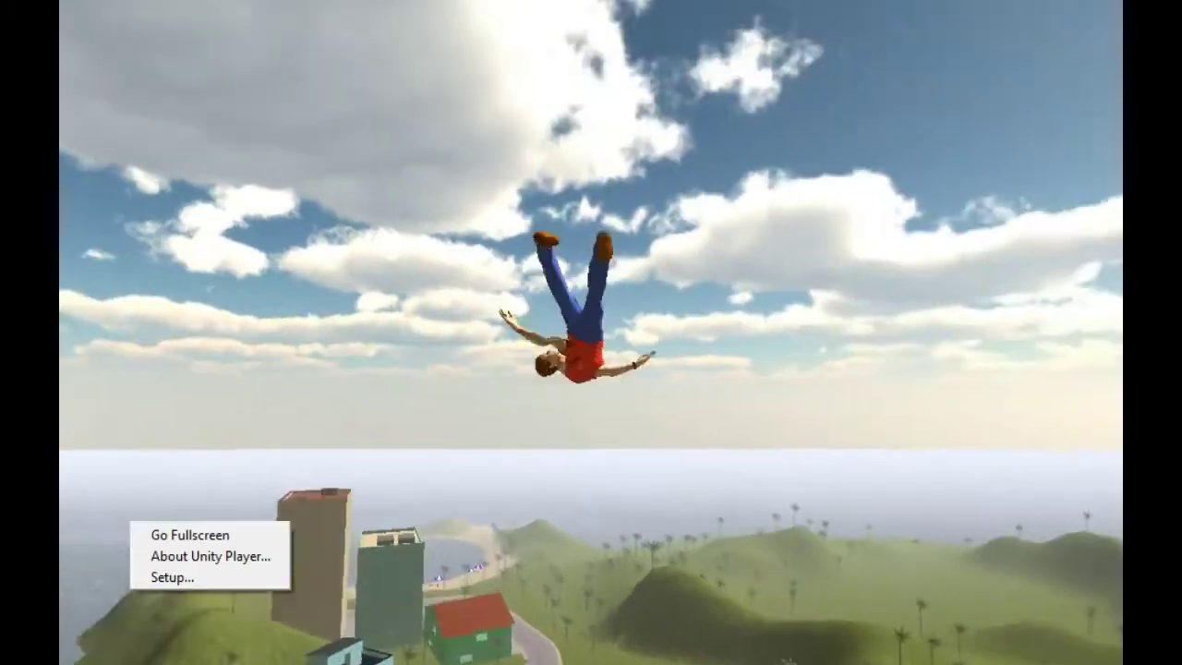
Close the Unity Player context menu over Super Hero Simulator
key(Escape)
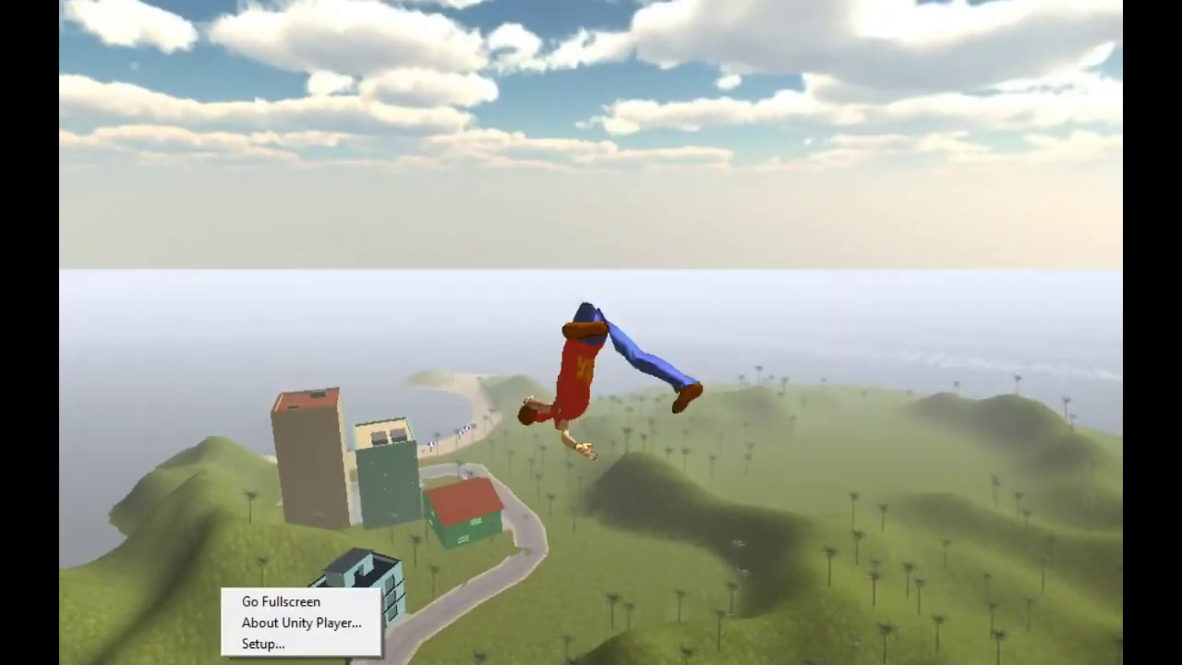
key(Escape)
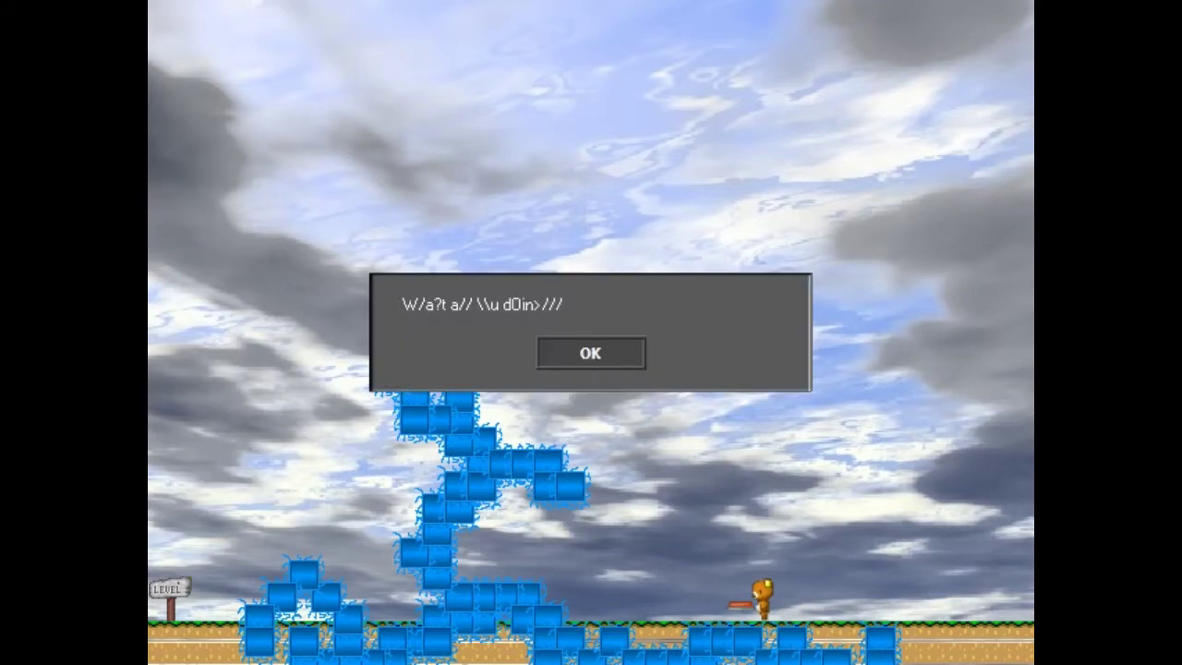
Dismiss The Glitch's garbled warning and make the bear jump until it reappears
key(Return)
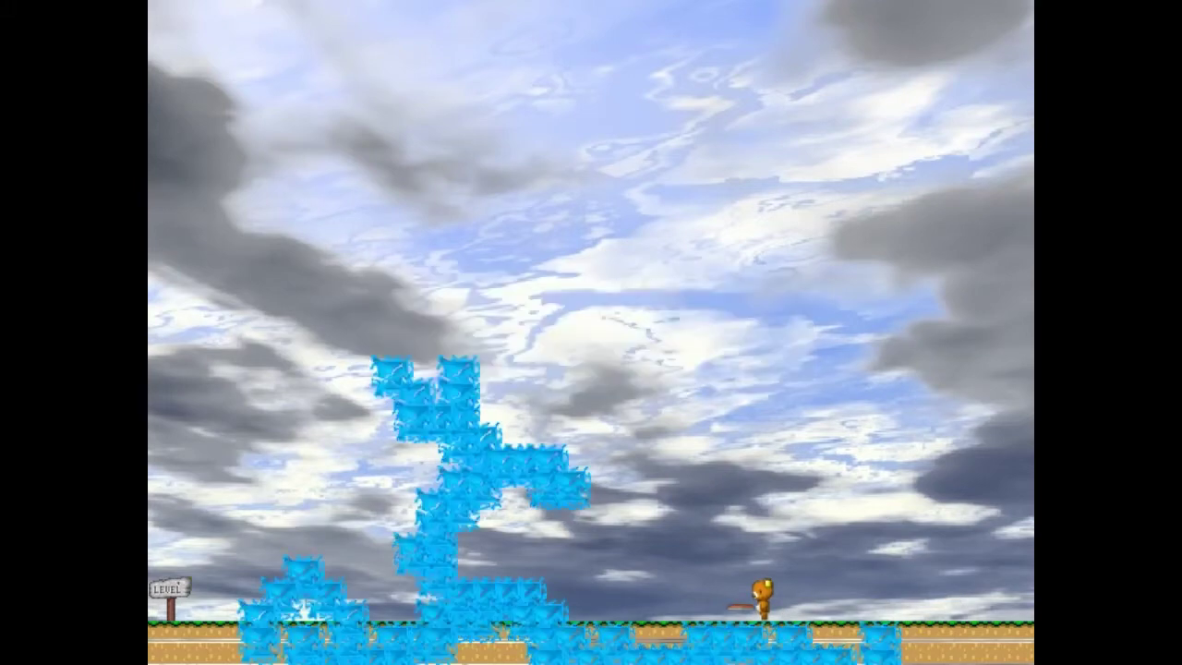
key(Return)
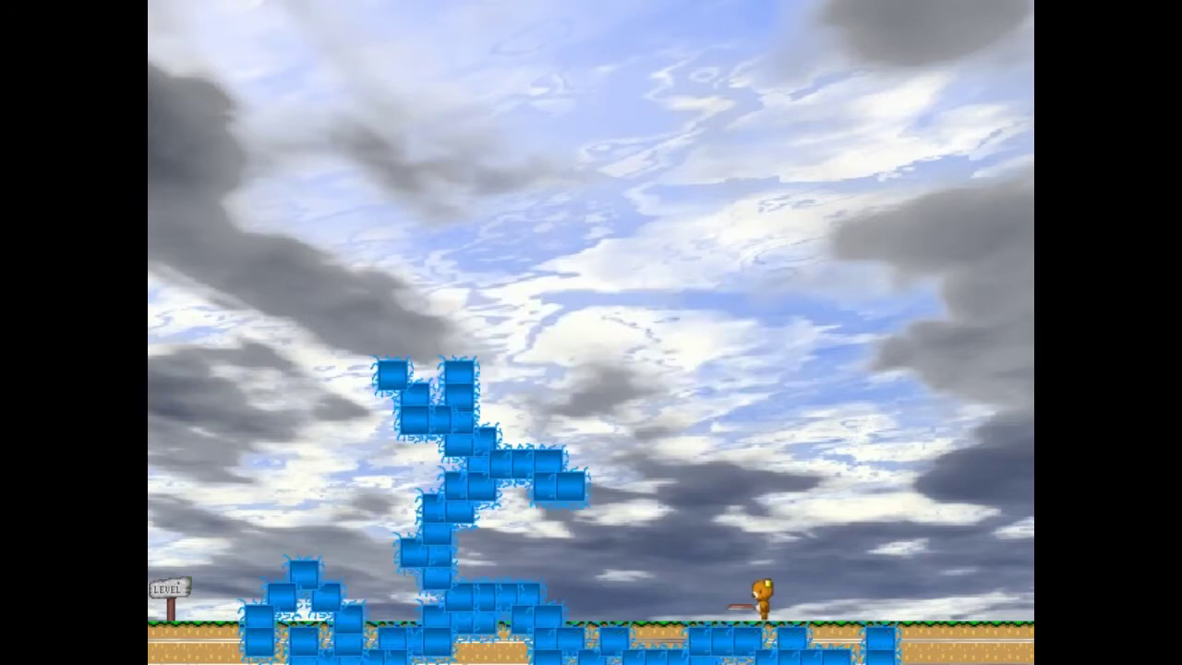
key(Up)
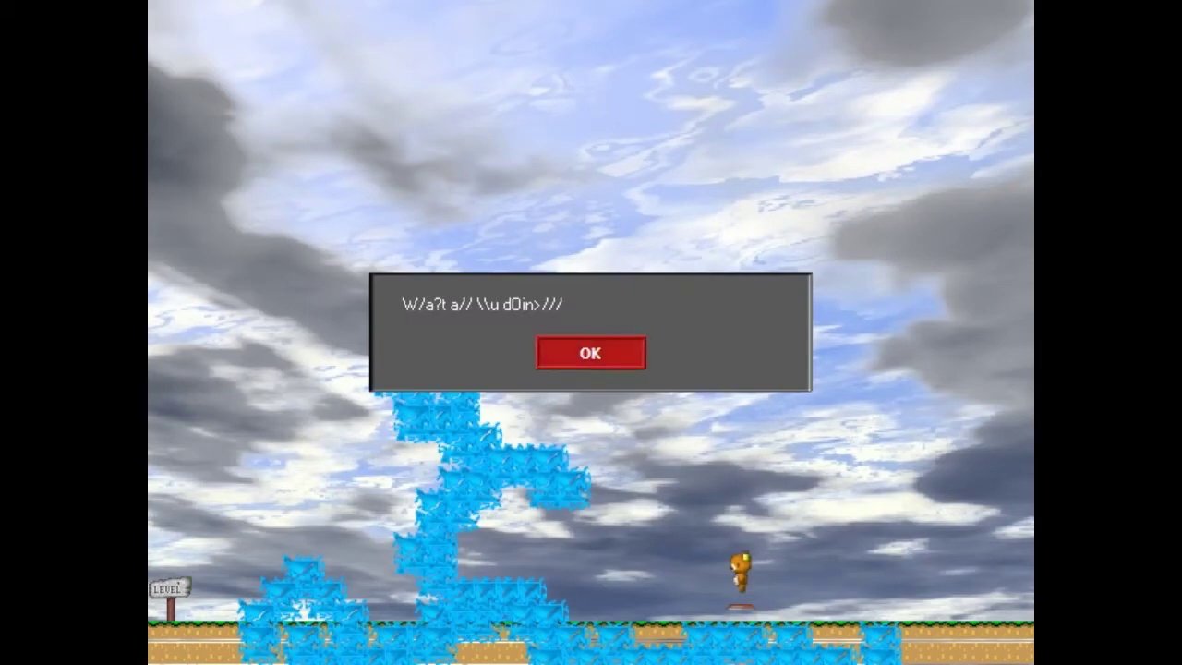